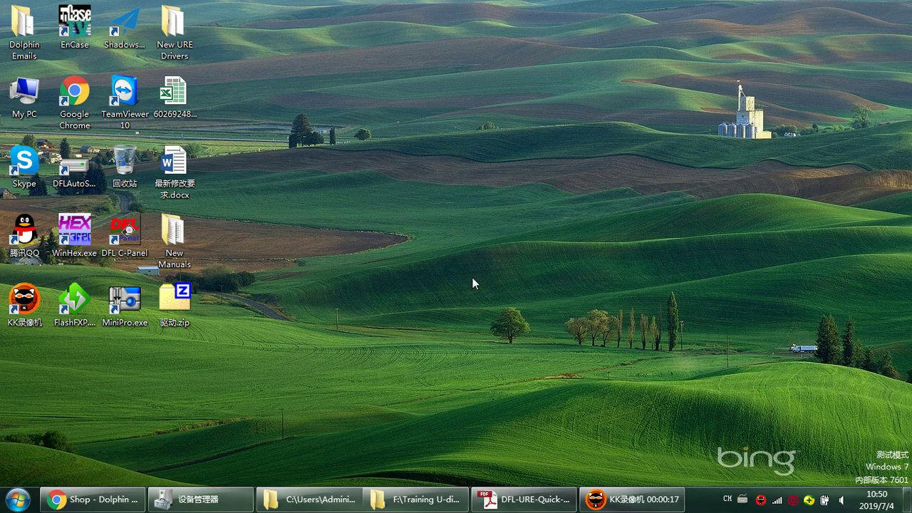
Restore the DFL-URE Quick Start PDF and review step 1's hardware and cable setup
click(524, 501)
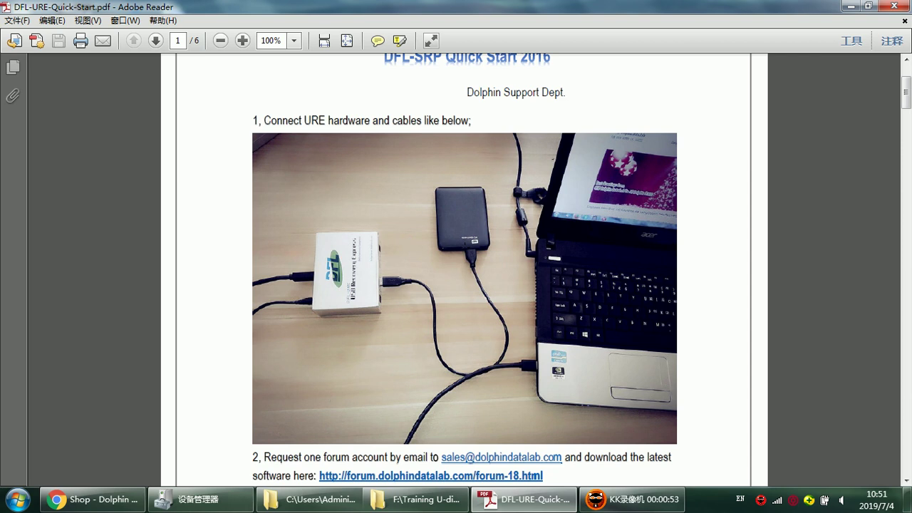
scroll(464, 316, down, 2)
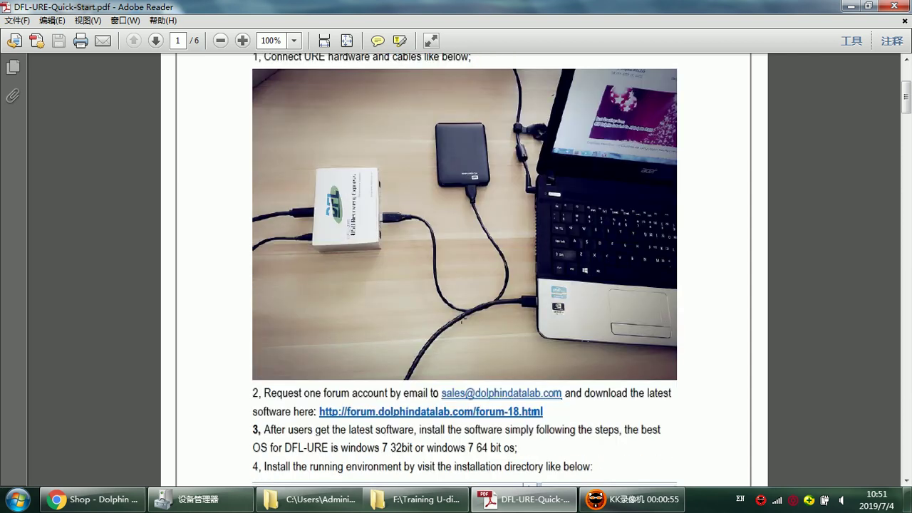
scroll(481, 305, up, 2)
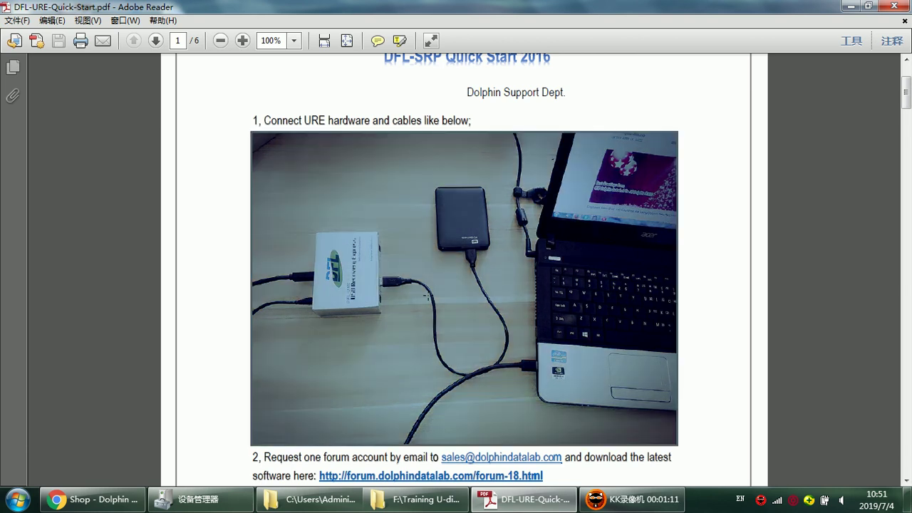
Hide the PDF guide, launch DFL cPanel to confirm its empty device list, then minimize it
click(850, 7)
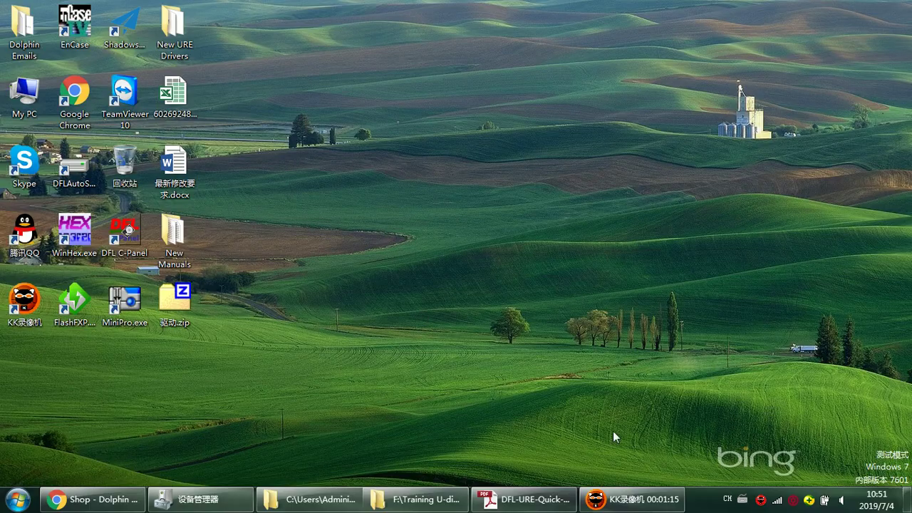
click(536, 502)
click(536, 503)
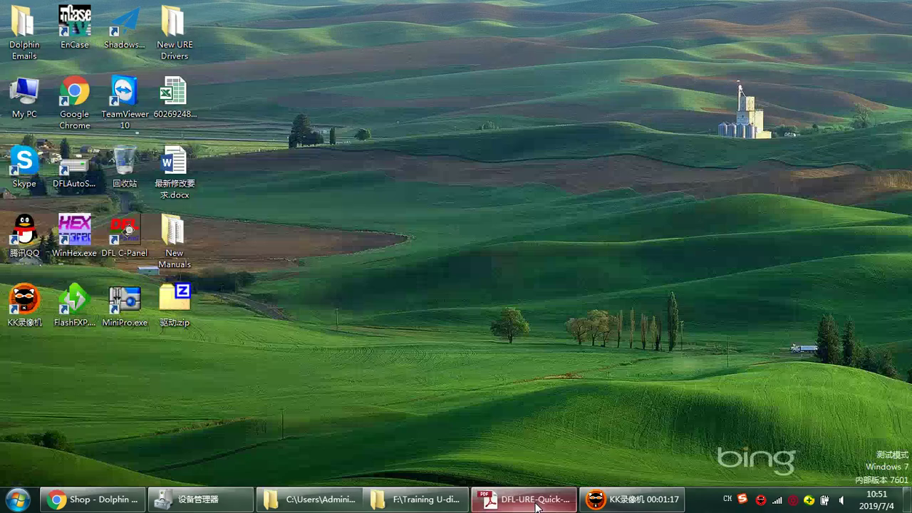
double_click(124, 251)
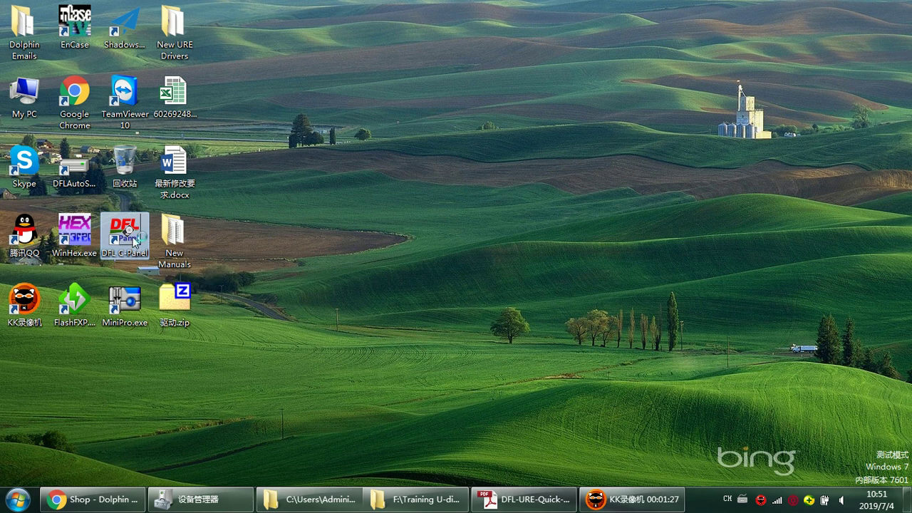
drag(466, 73, 506, 65)
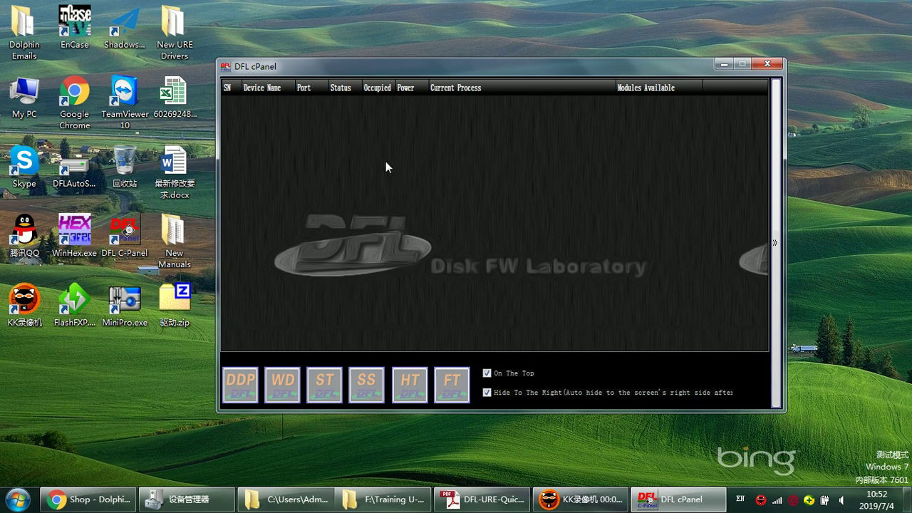
click(723, 60)
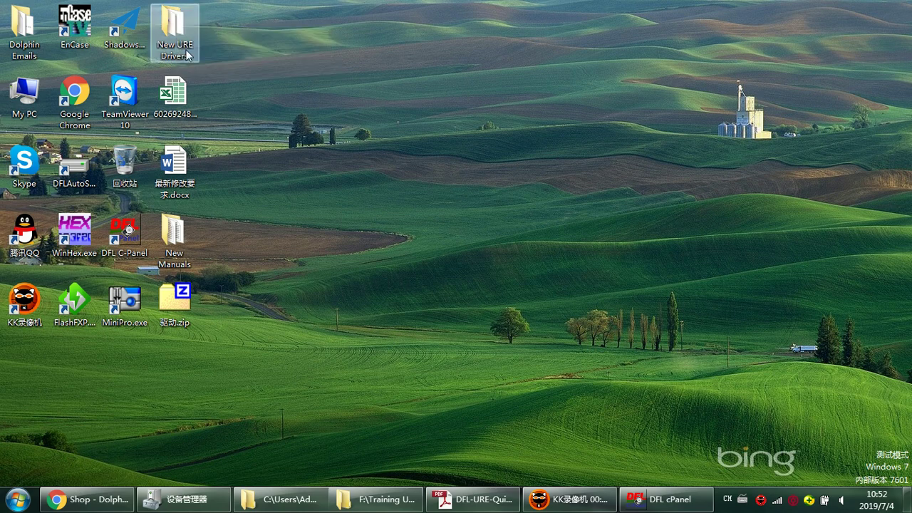
Navigate New URE Drivers › driver-win7 › URE › X64 to reach PreinstallDrv.exe
double_click(185, 54)
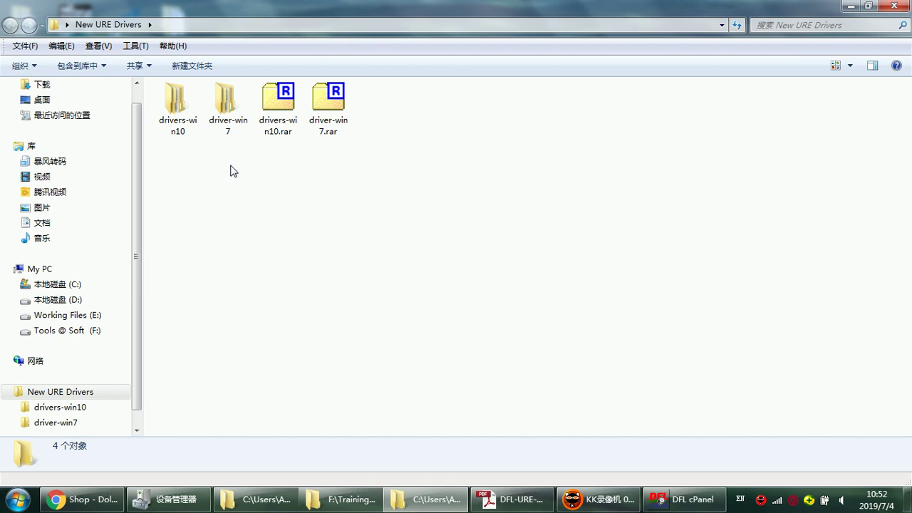
double_click(237, 138)
double_click(229, 114)
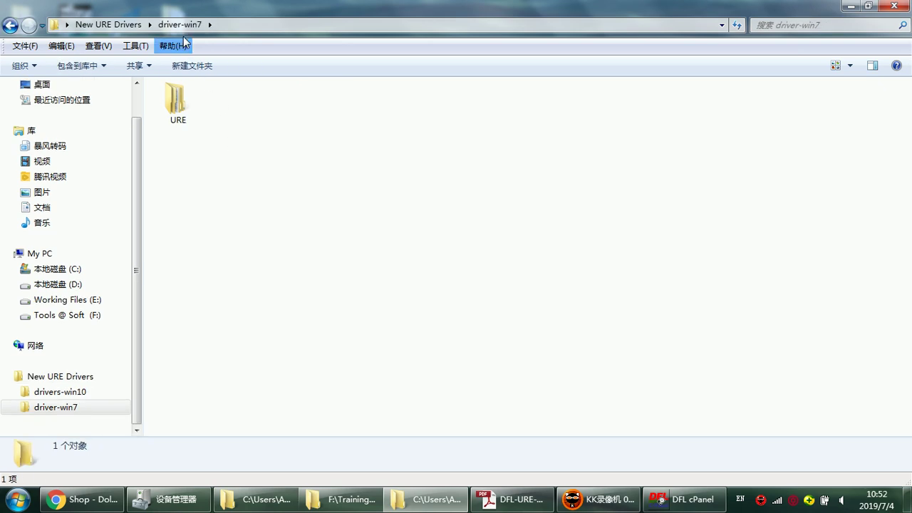
double_click(190, 94)
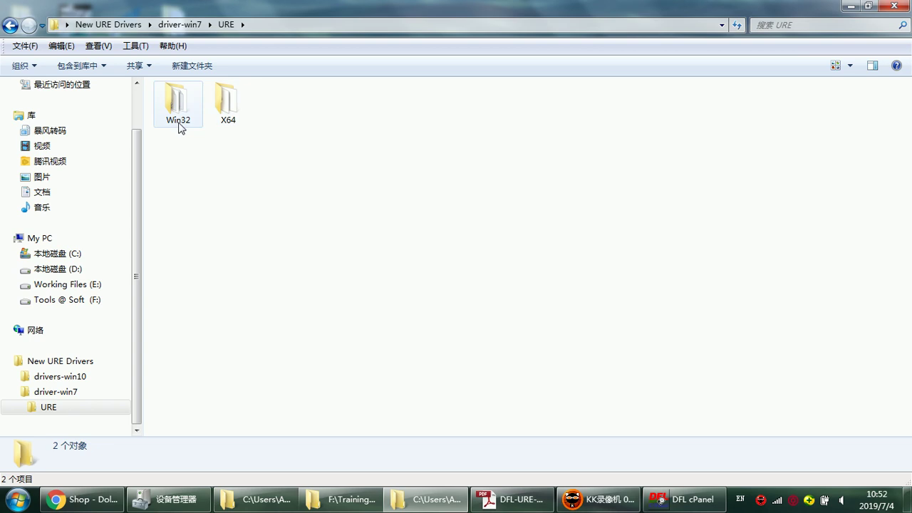
click(230, 122)
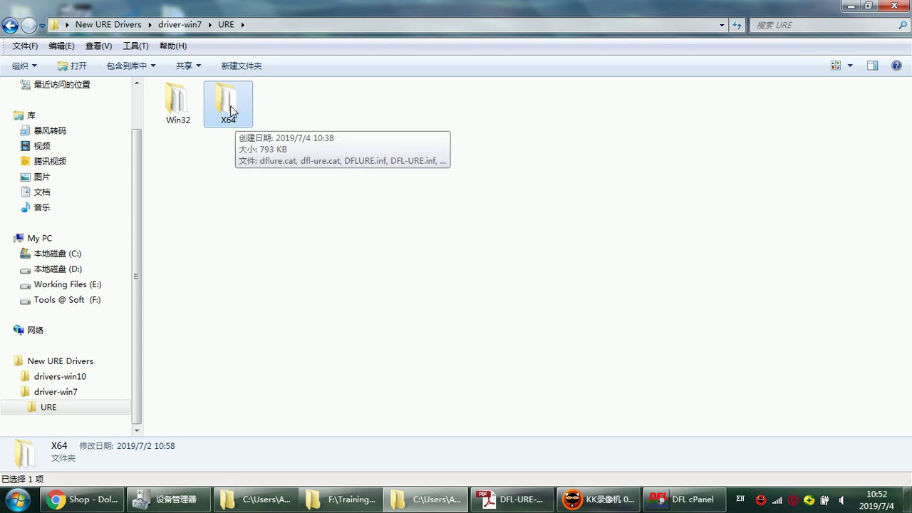
double_click(230, 107)
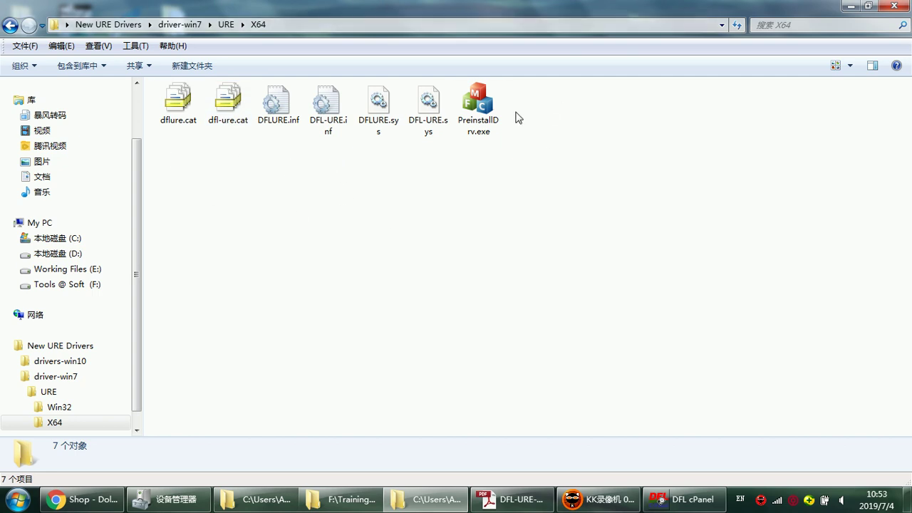
mouse_move(497, 126)
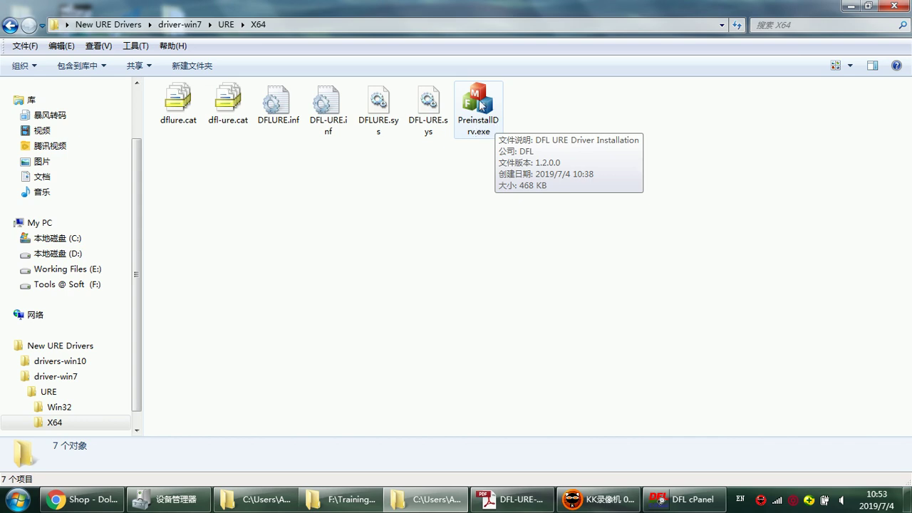
Run PreinstallDrv.exe and install the URE system and device drivers for 64-bit Windows
double_click(482, 106)
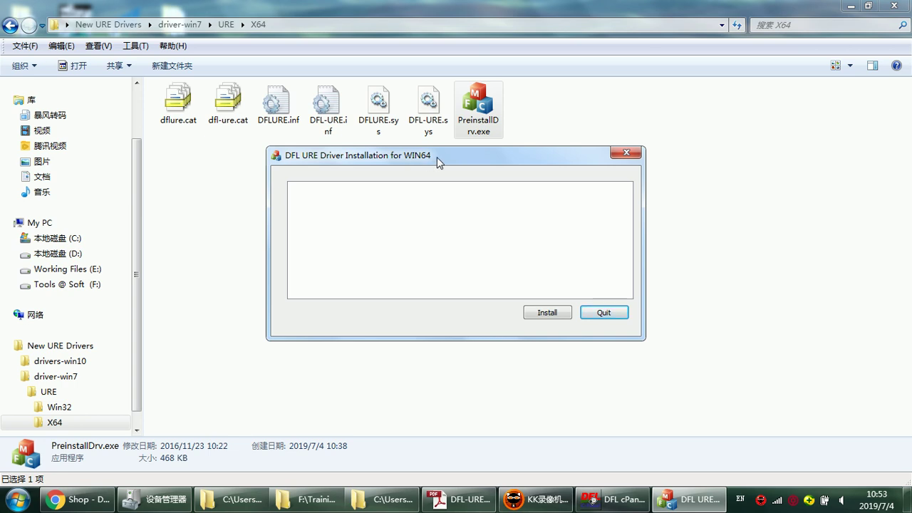
click(546, 314)
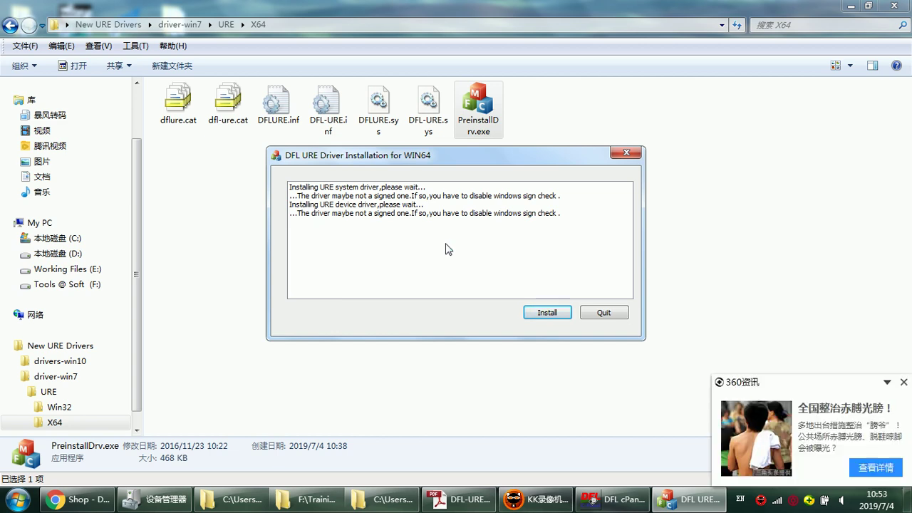
click(904, 382)
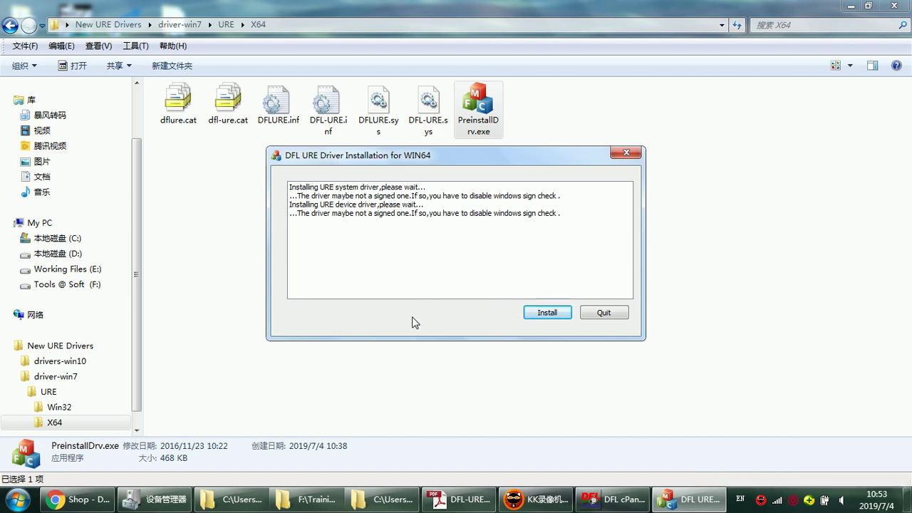
Quit 360 security from its tray icon and close the driver installer
click(797, 491)
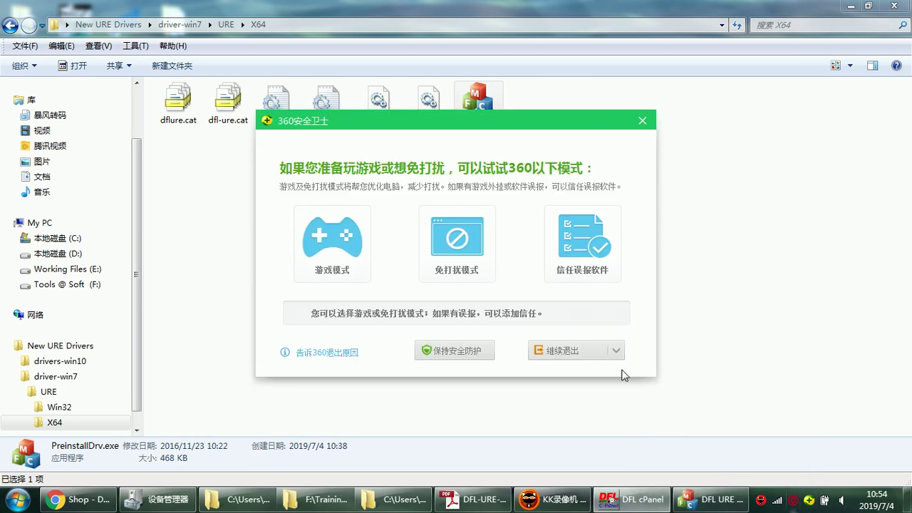
click(588, 355)
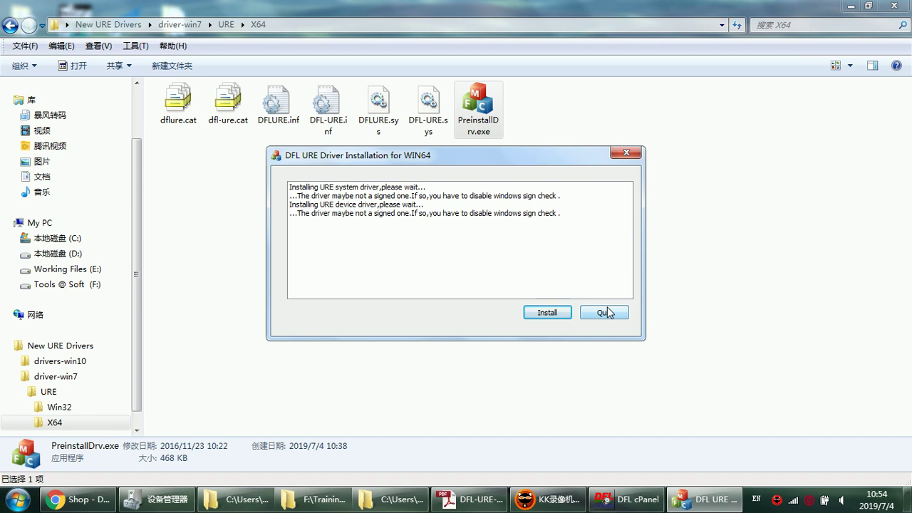
click(605, 312)
click(648, 278)
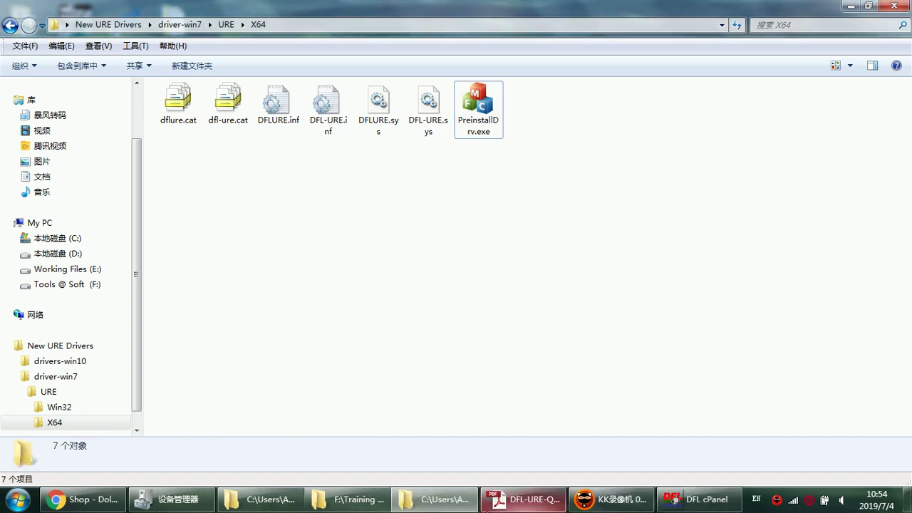
click(613, 499)
In Device Manager, inspect the unknown device listed under Other devices
click(175, 499)
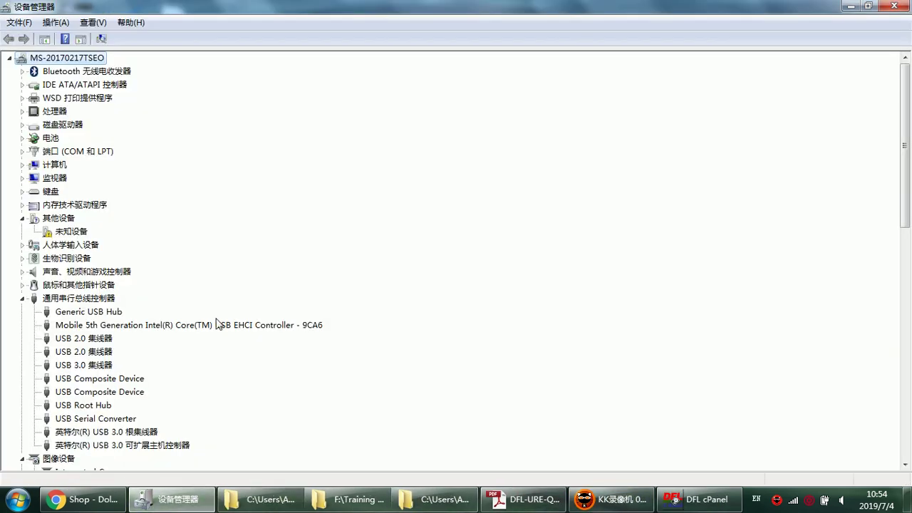
scroll(183, 223, down, 2)
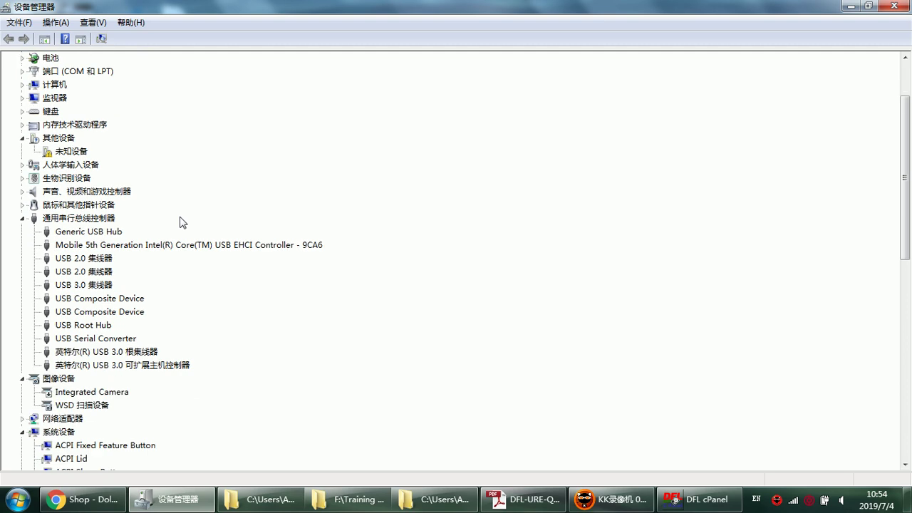
click(70, 152)
click(69, 139)
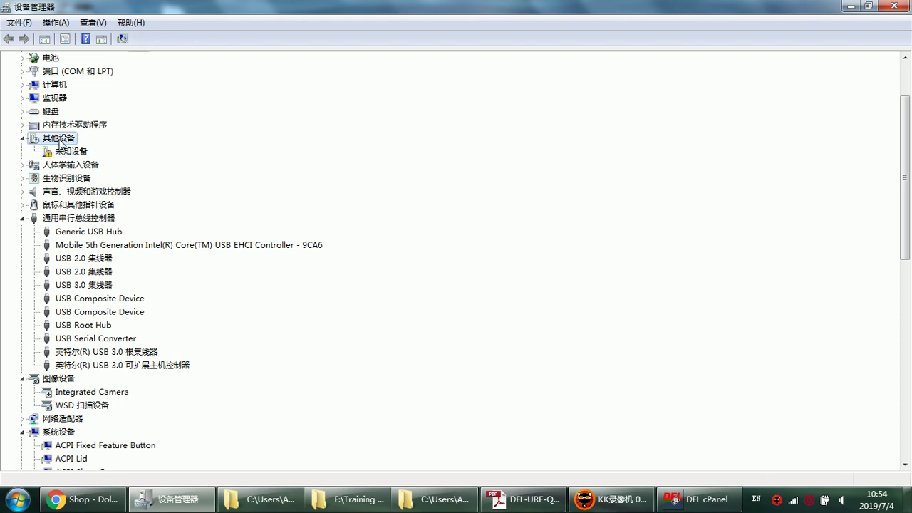
click(68, 152)
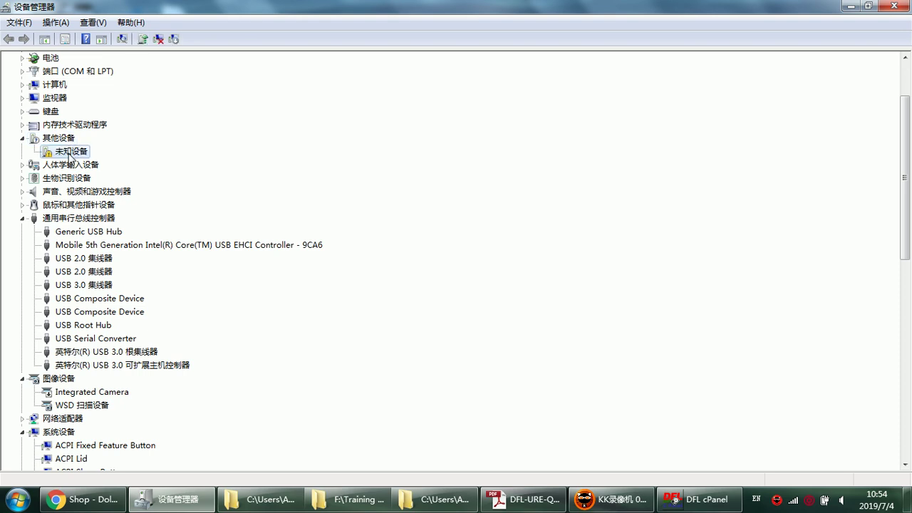
scroll(70, 154, up, 2)
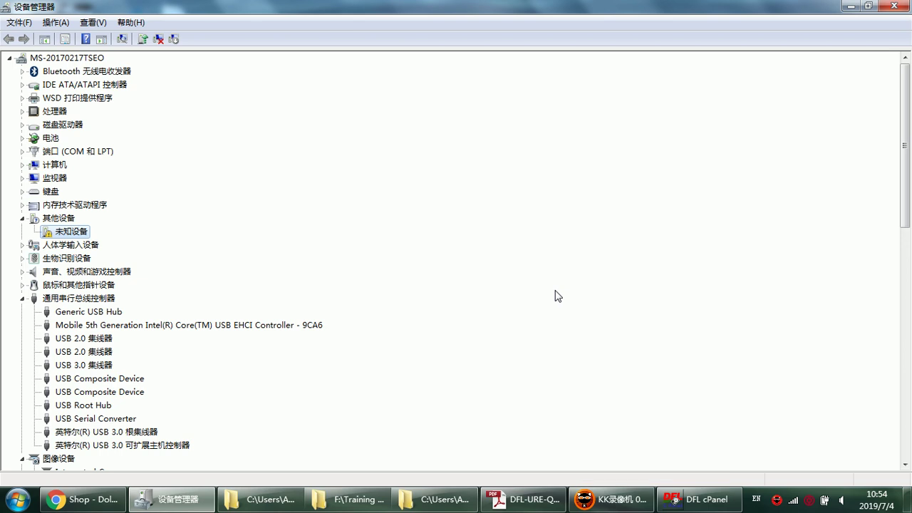
Scan the computer for hardware changes so DFL-URE Device appears under USB controllers
click(75, 60)
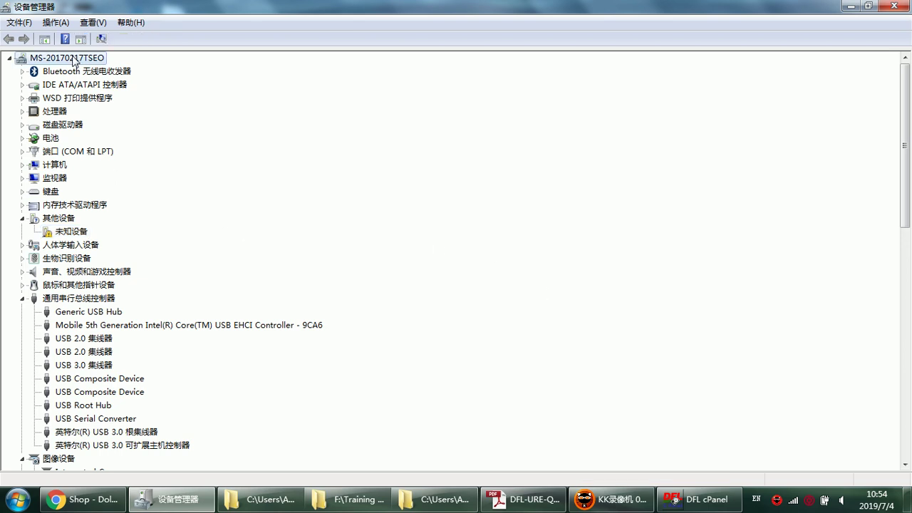
right_click(100, 60)
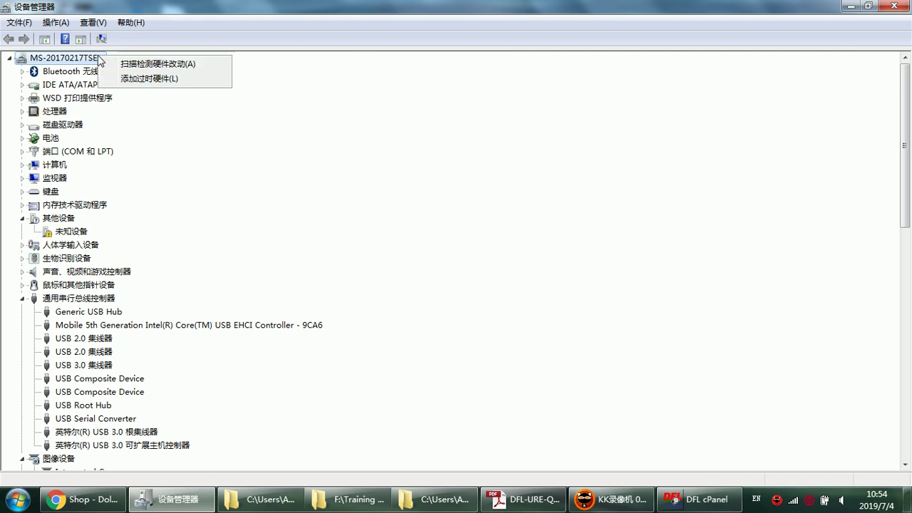
click(134, 64)
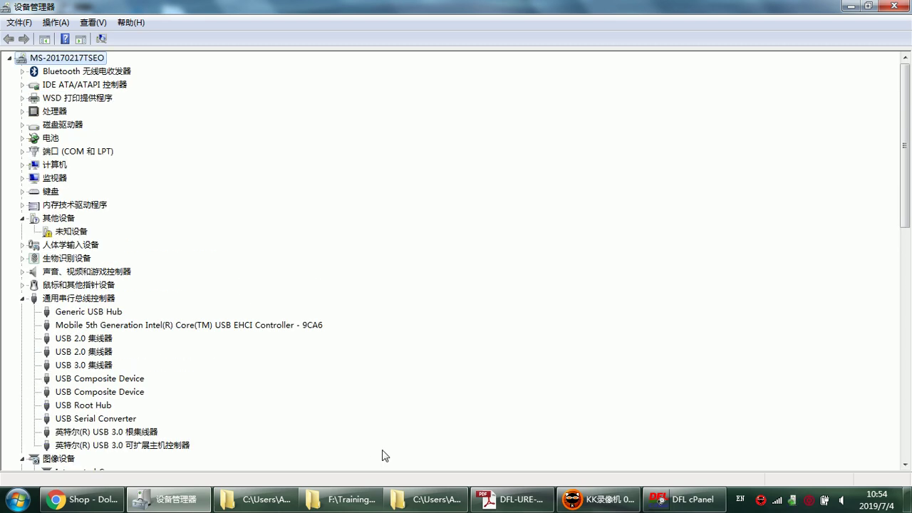
mouse_move(438, 507)
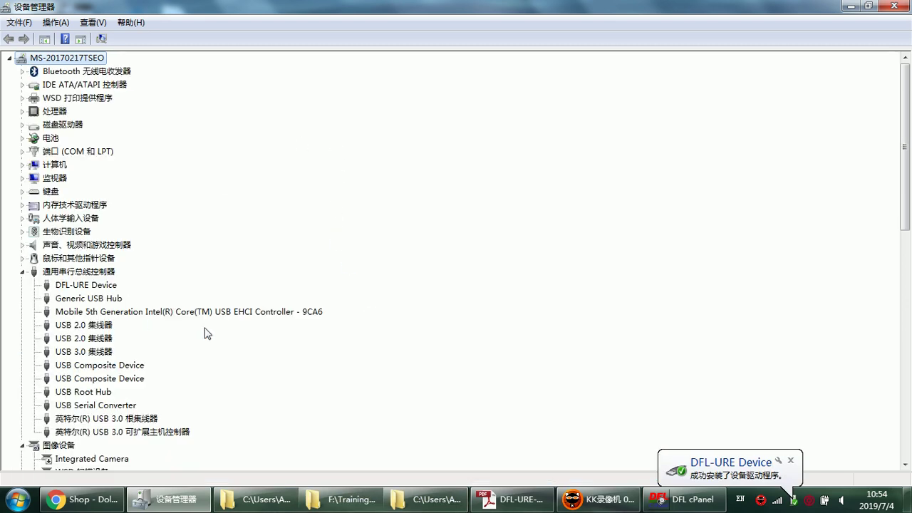
mouse_move(493, 506)
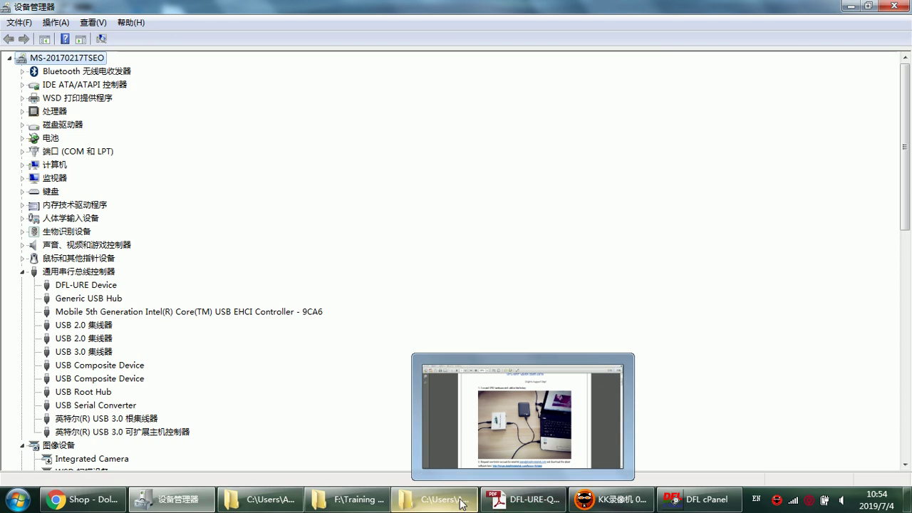
click(435, 498)
click(479, 103)
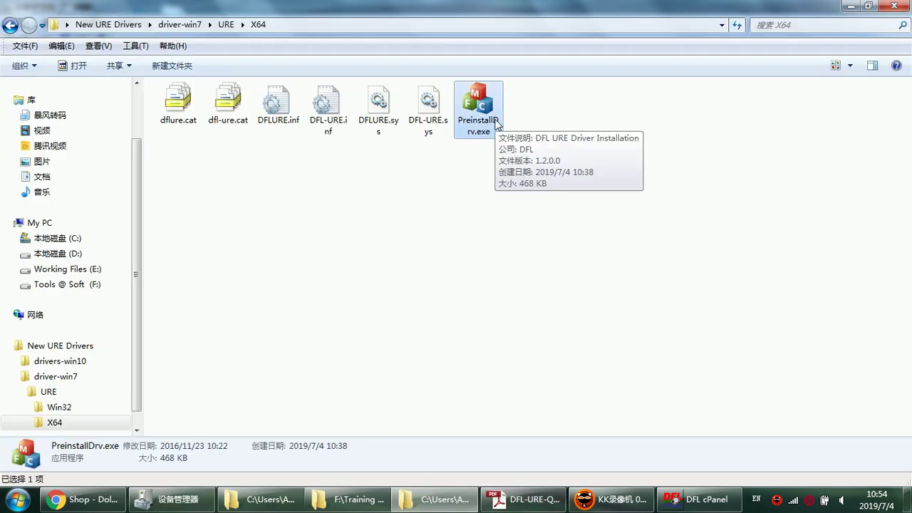
click(850, 6)
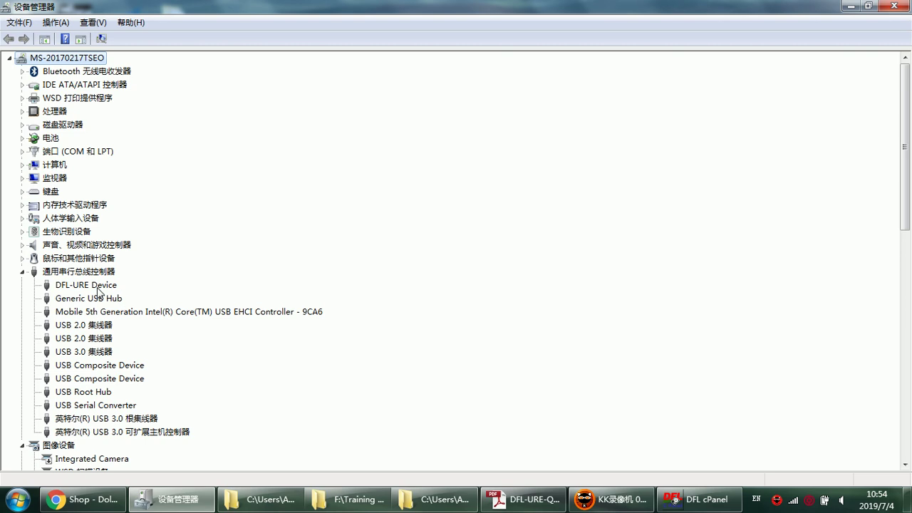
scroll(97, 292, down, 2)
click(82, 206)
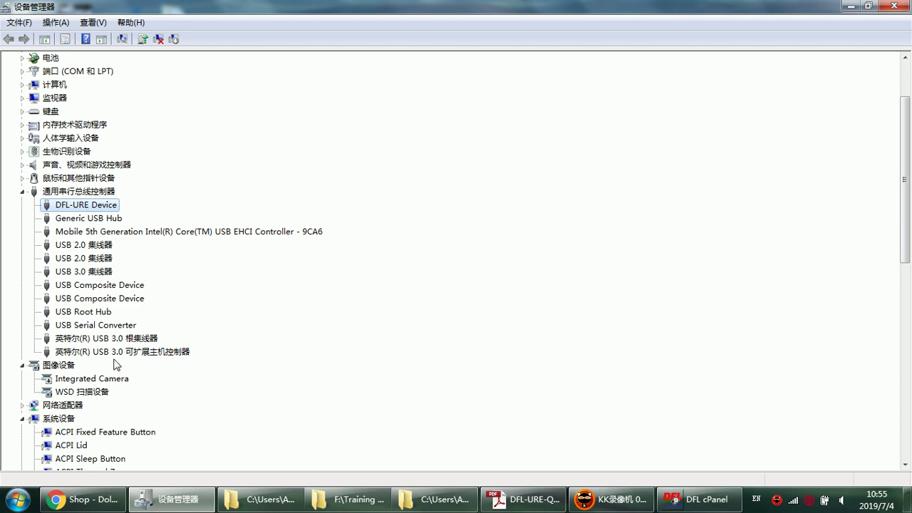
scroll(117, 365, down, 1)
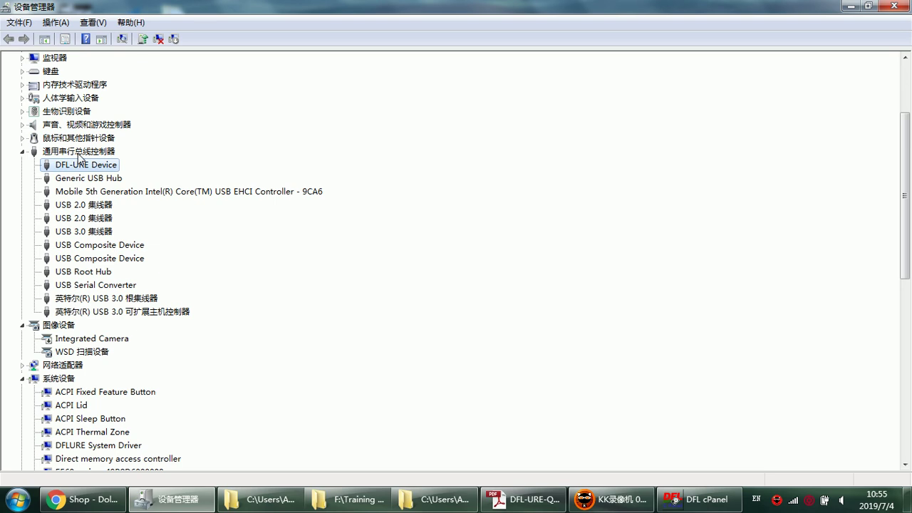
scroll(85, 269, down, 2)
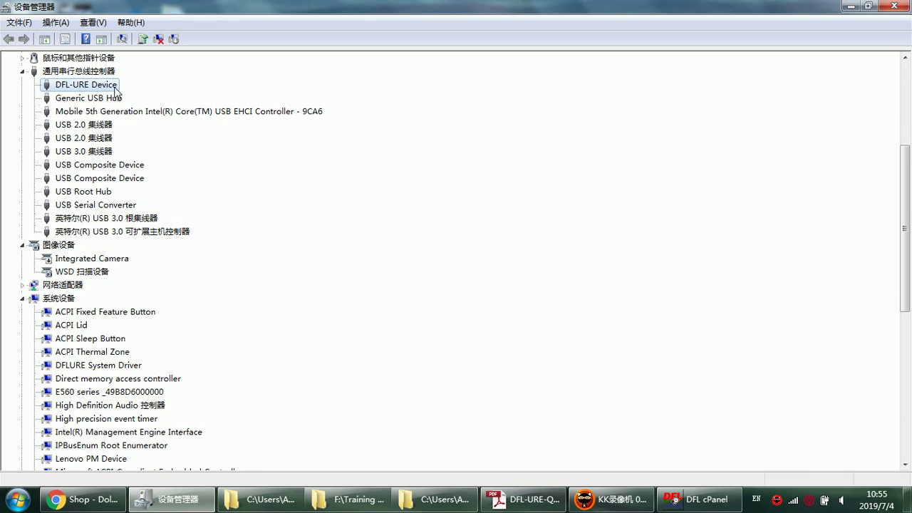
scroll(114, 315, down, 2)
click(91, 288)
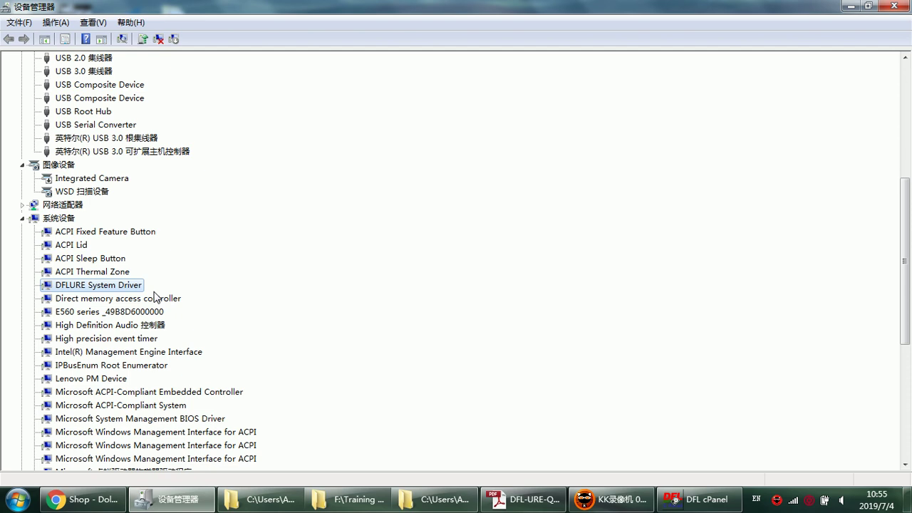
scroll(157, 297, up, 2)
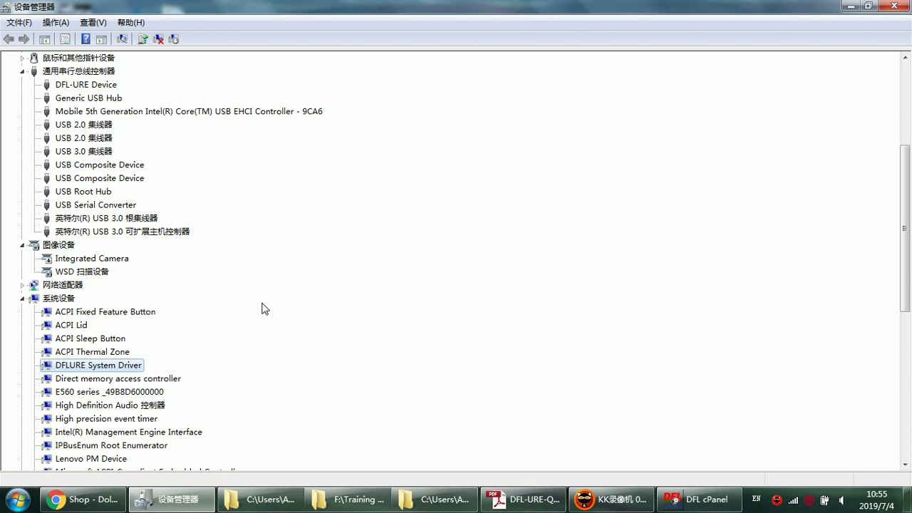
click(889, 6)
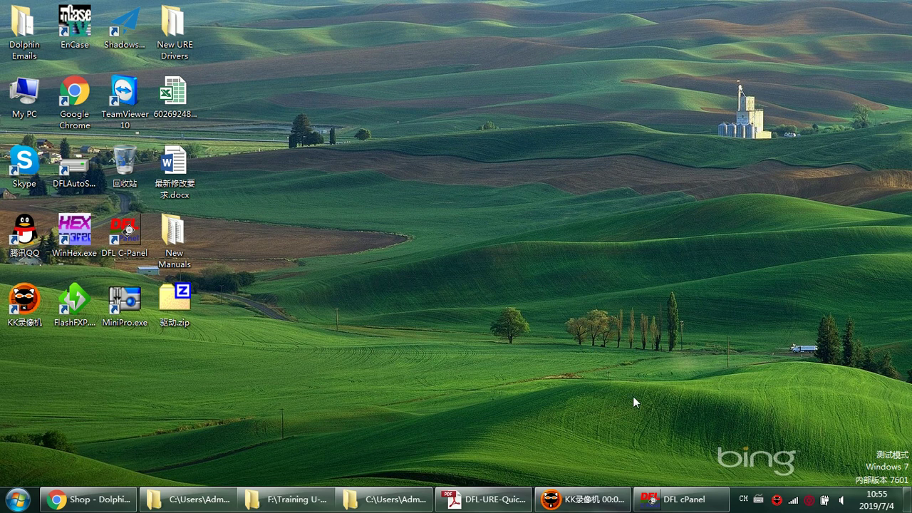
Restore DFL cPanel and open the Module Available list for the DFL_URE USB 0 channel
click(681, 499)
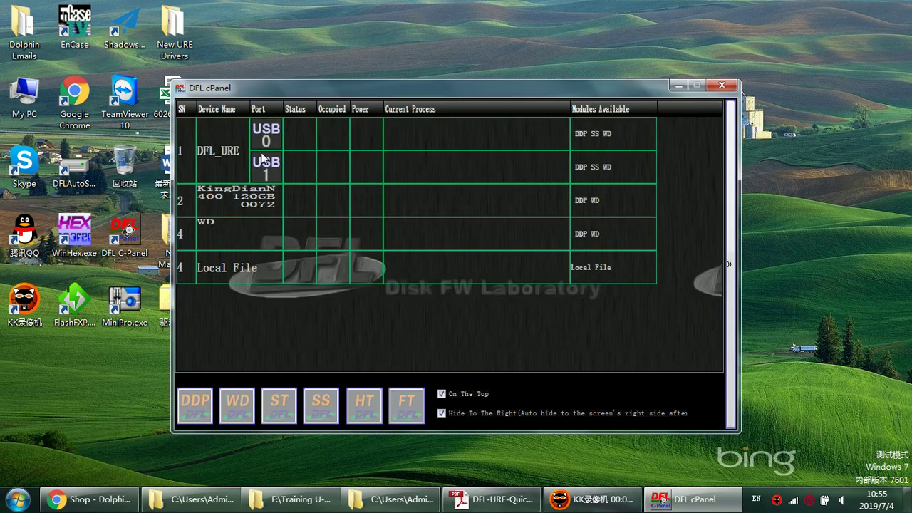
drag(250, 88, 289, 56)
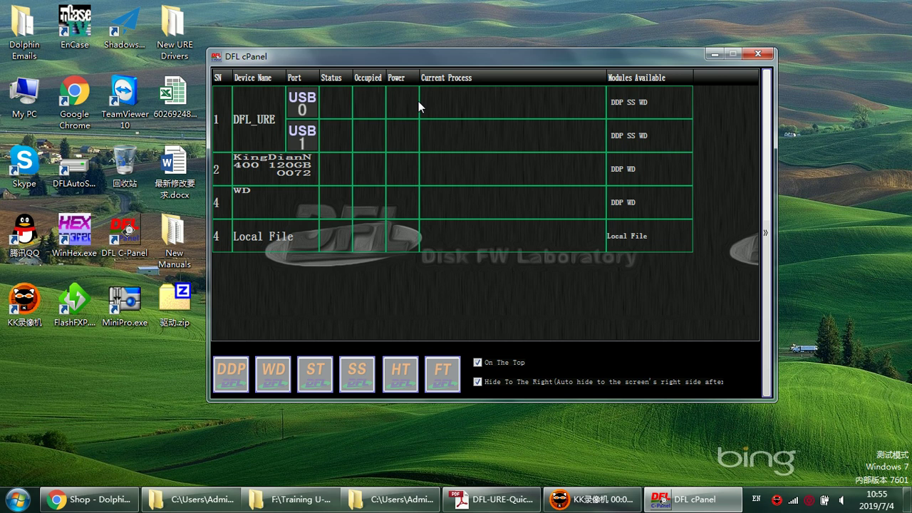
click(347, 111)
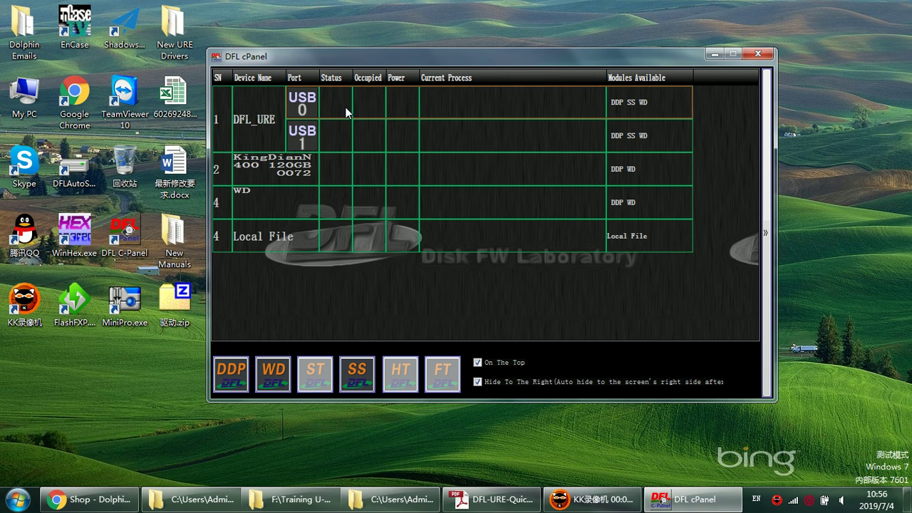
click(335, 143)
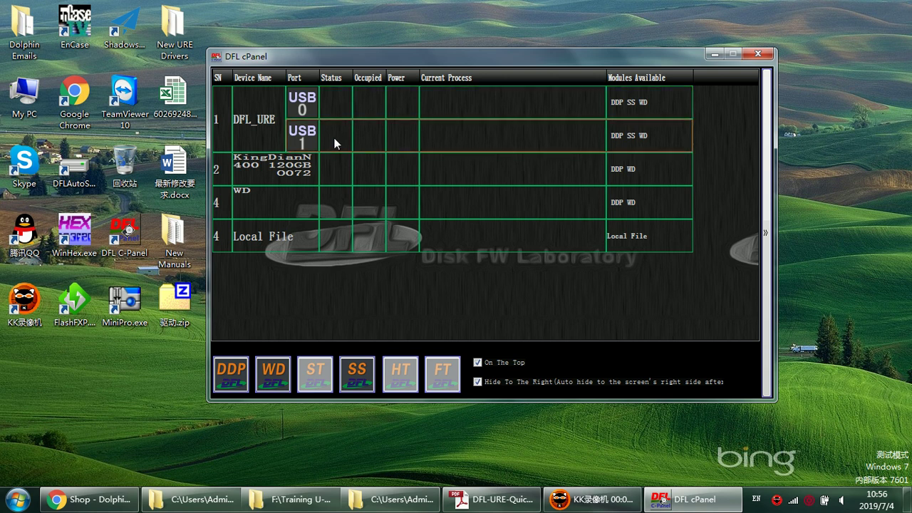
click(334, 112)
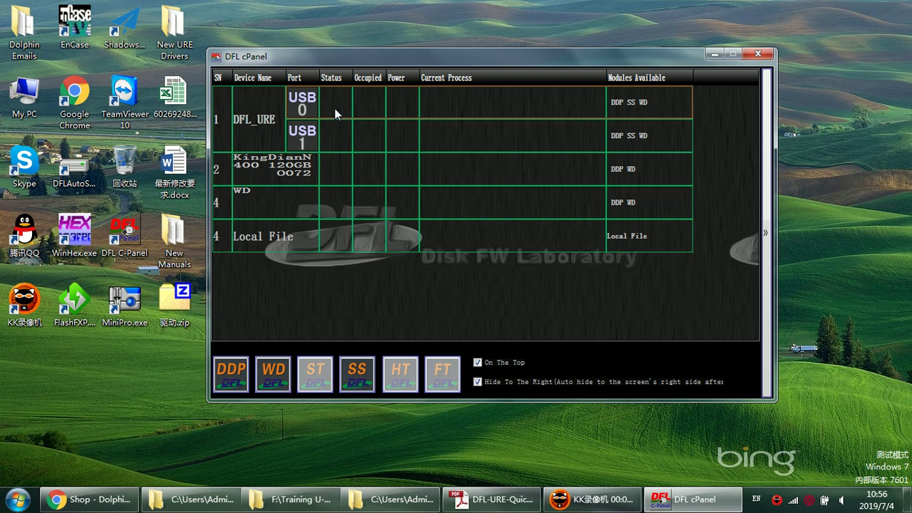
double_click(335, 110)
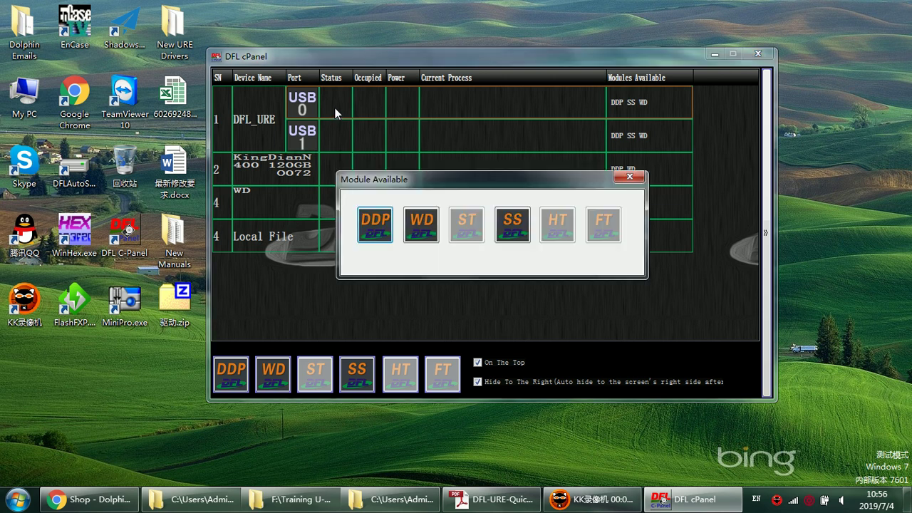
Start the DDP recovery module for USB 0, launching DFL-DE on USB ATA0
click(377, 221)
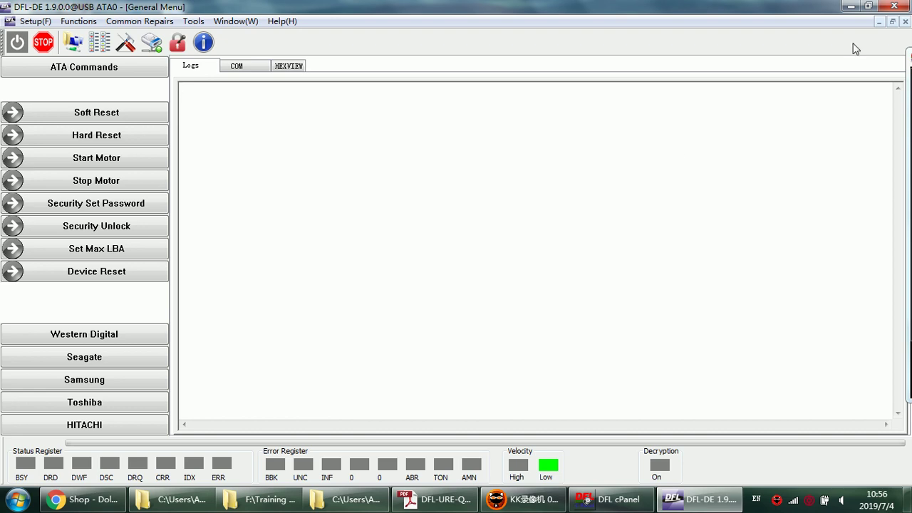
mouse_move(276, 484)
mouse_move(82, 499)
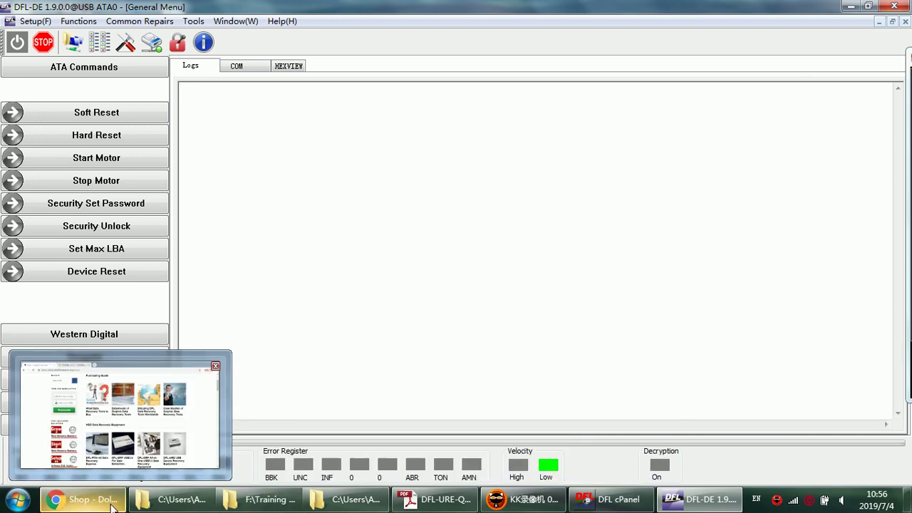
click(76, 438)
Scroll through the Dolphin Data Lab shop's recovery equipment, repair tools, training courses and PCBs
scroll(430, 348, down, 2)
scroll(430, 347, up, 5)
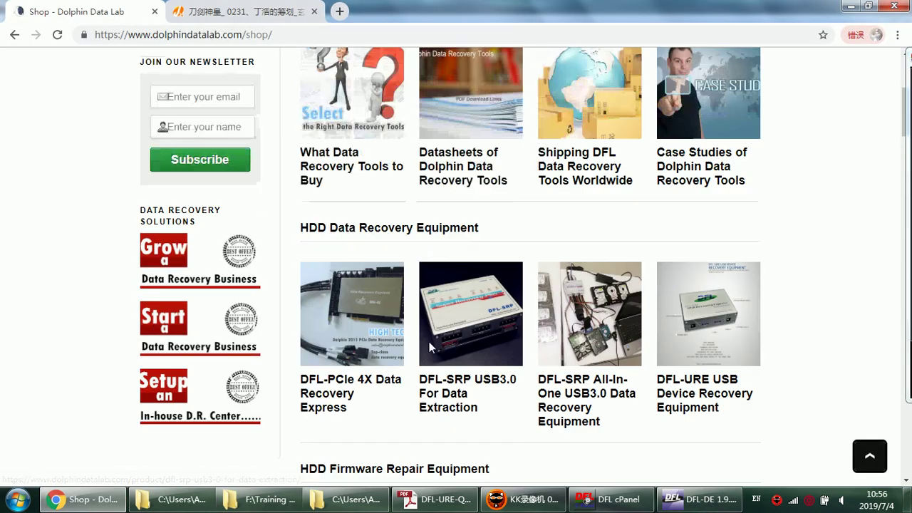
scroll(430, 348, down, 2)
scroll(430, 348, down, 5)
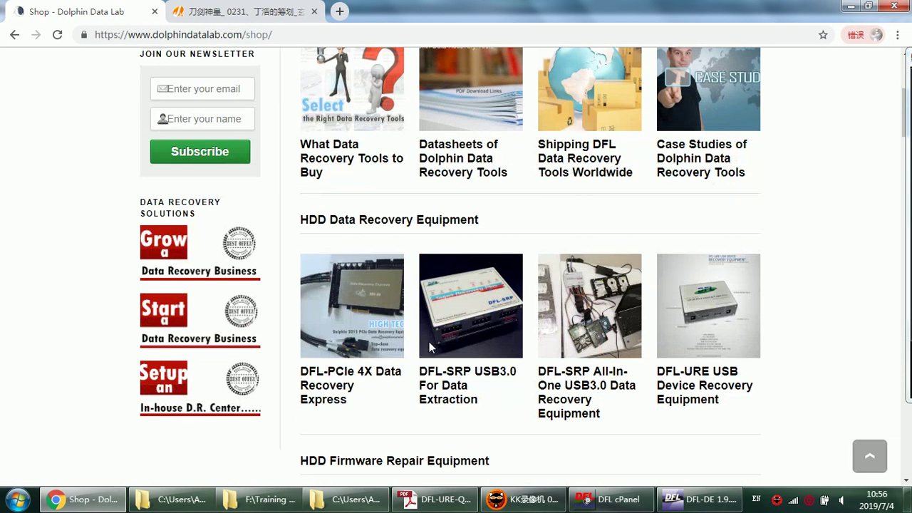
scroll(430, 347, up, 1)
scroll(431, 347, up, 4)
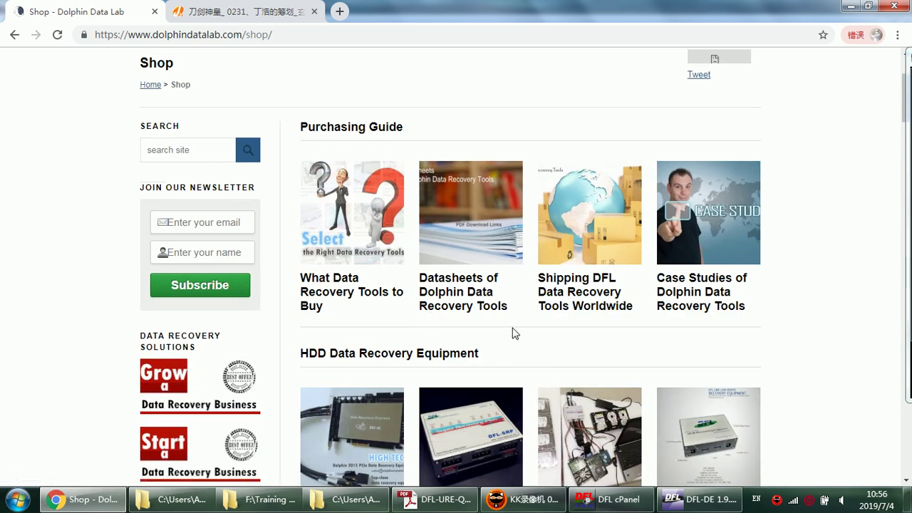
scroll(549, 351, down, 2)
scroll(550, 351, down, 10)
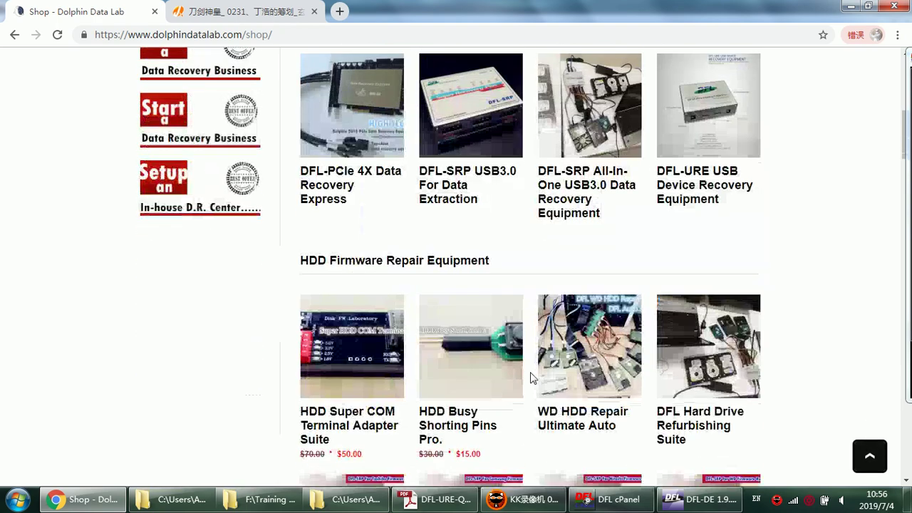
scroll(533, 379, down, 5)
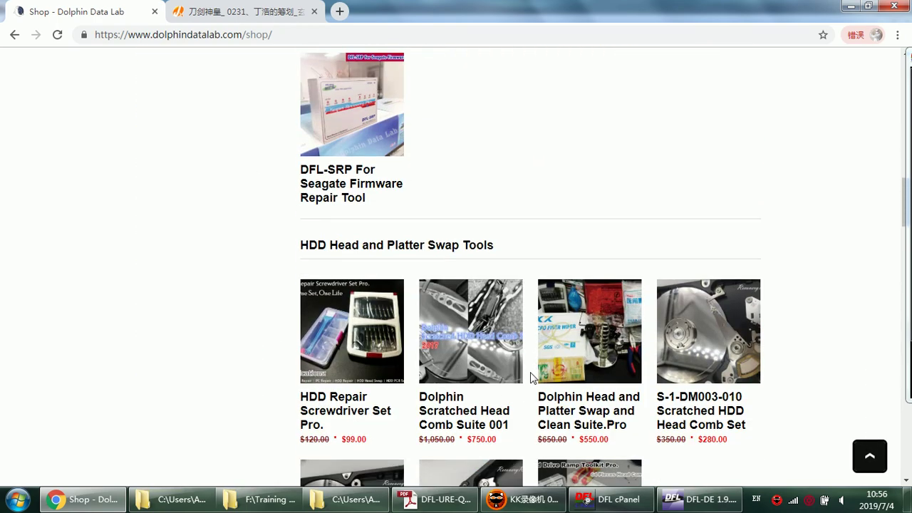
scroll(529, 378, down, 11)
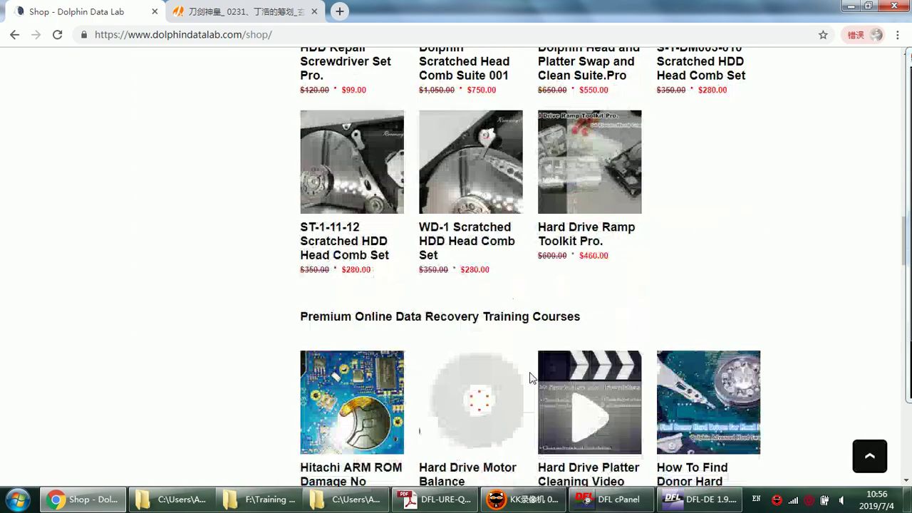
scroll(530, 378, down, 2)
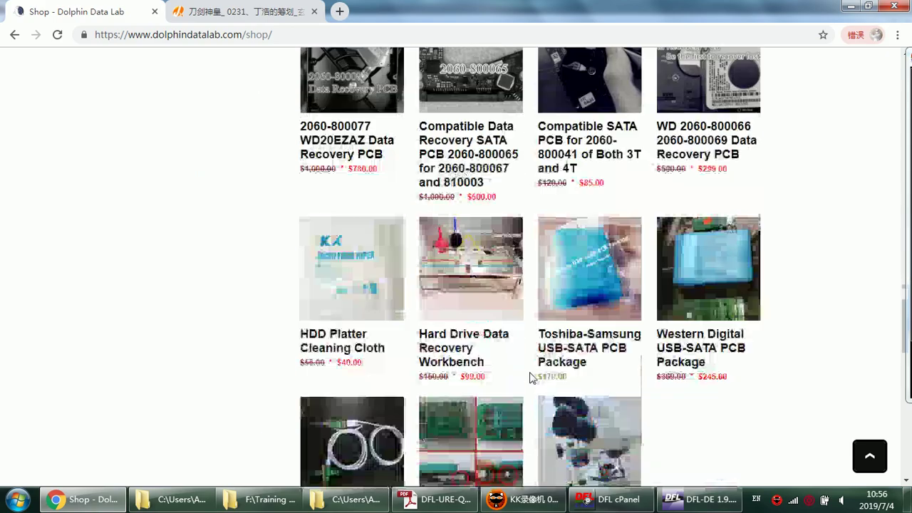